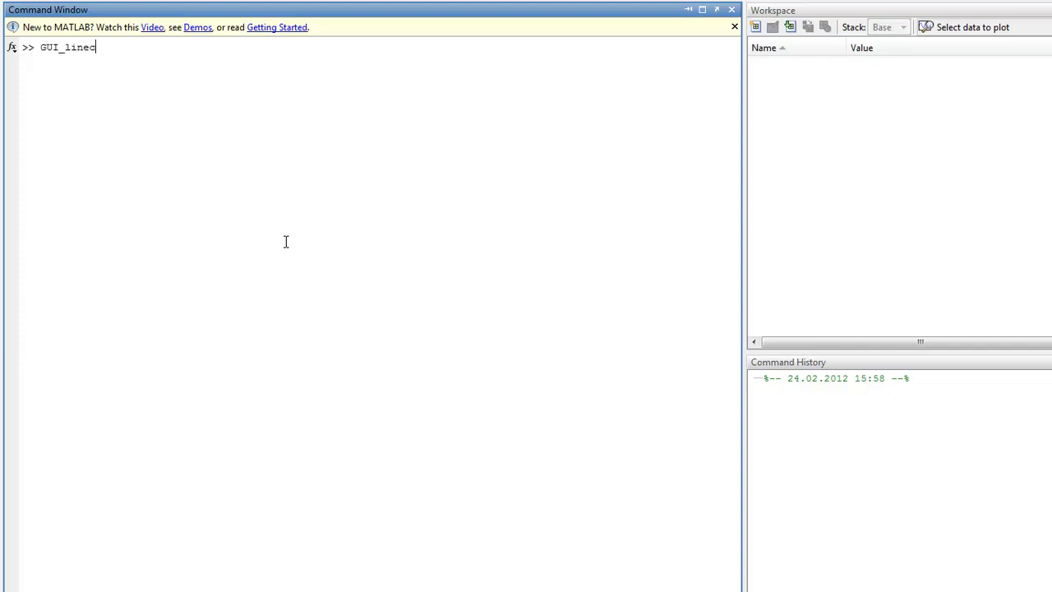
# - Launch the Linecut program with the GUI_linecut command and load the micrograph capvs04a.jpg for image analysis
pyautogui.press('Return')
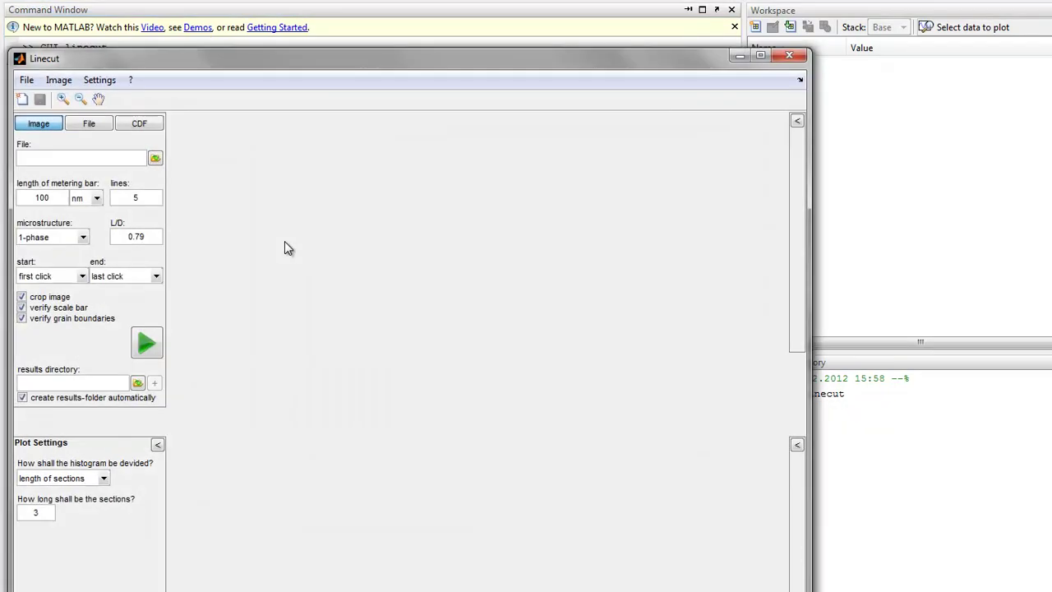
pyautogui.moveTo(220, 57); pyautogui.dragTo(216, 13)
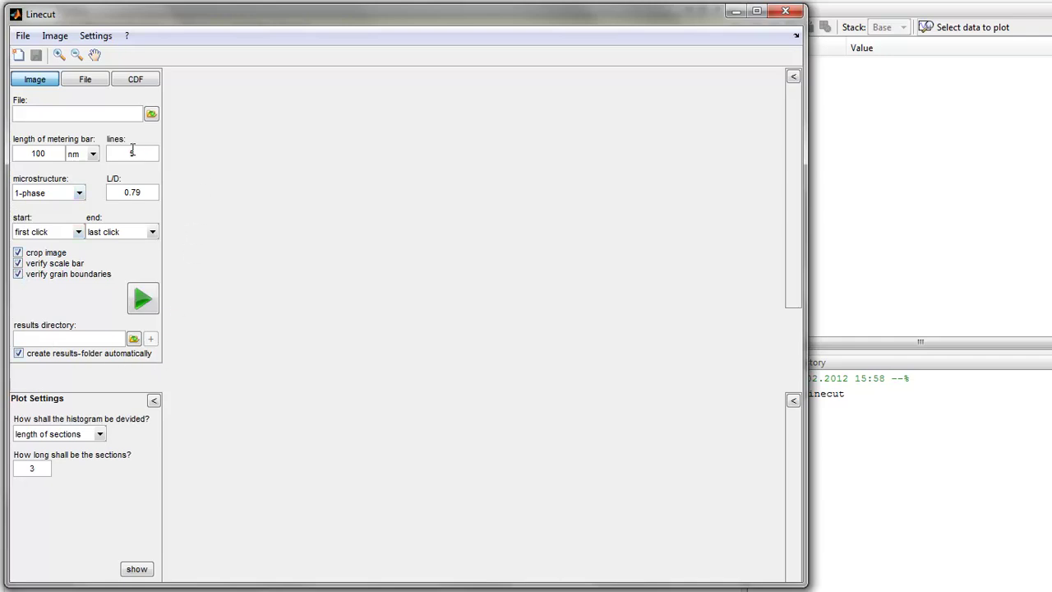
pyautogui.click(154, 116)
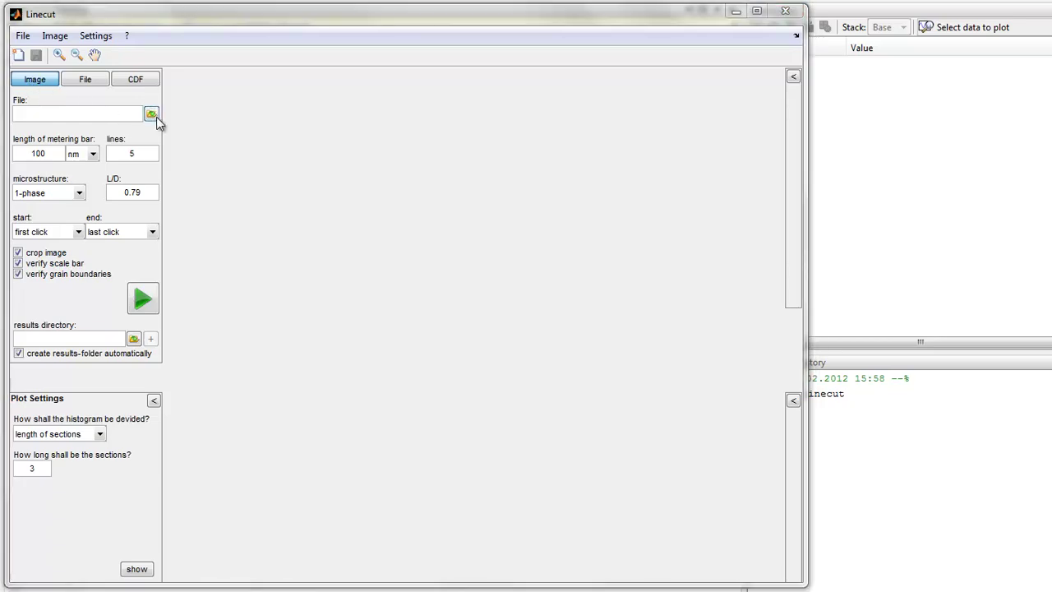
pyautogui.doubleClick(142, 237)
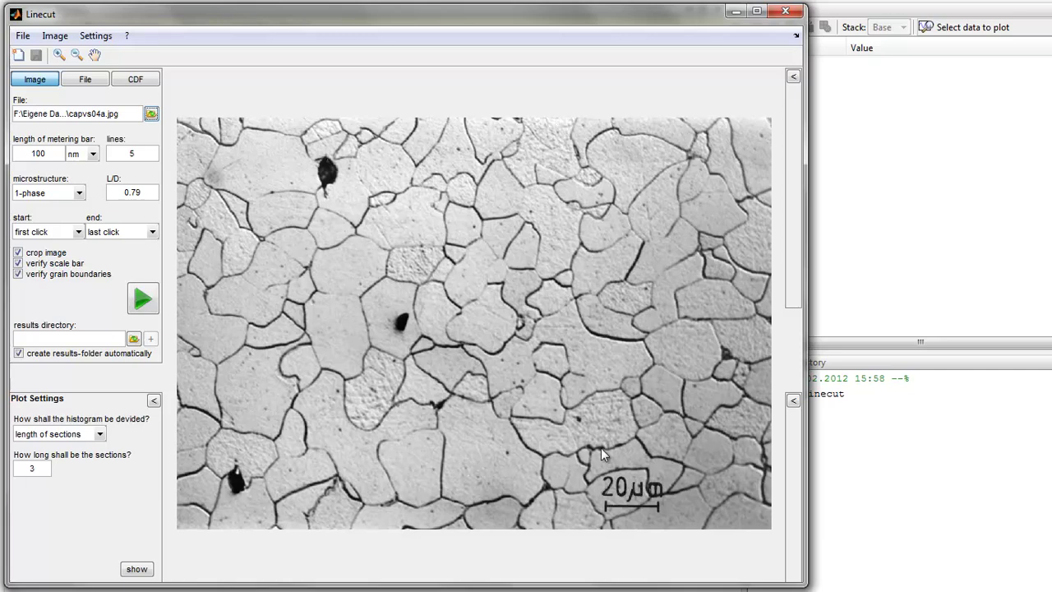
# - Set the length of the metering bar to 20 µm, checking it against the scale bar in the micrograph
pyautogui.moveTo(52, 153); pyautogui.dragTo(24, 152)
pyautogui.write('20')
pyautogui.click(93, 154)
pyautogui.click(78, 176)
pyautogui.moveTo(574, 432); pyautogui.dragTo(691, 529)
pyautogui.doubleClick(422, 200)
pyautogui.doubleClick(131, 154)
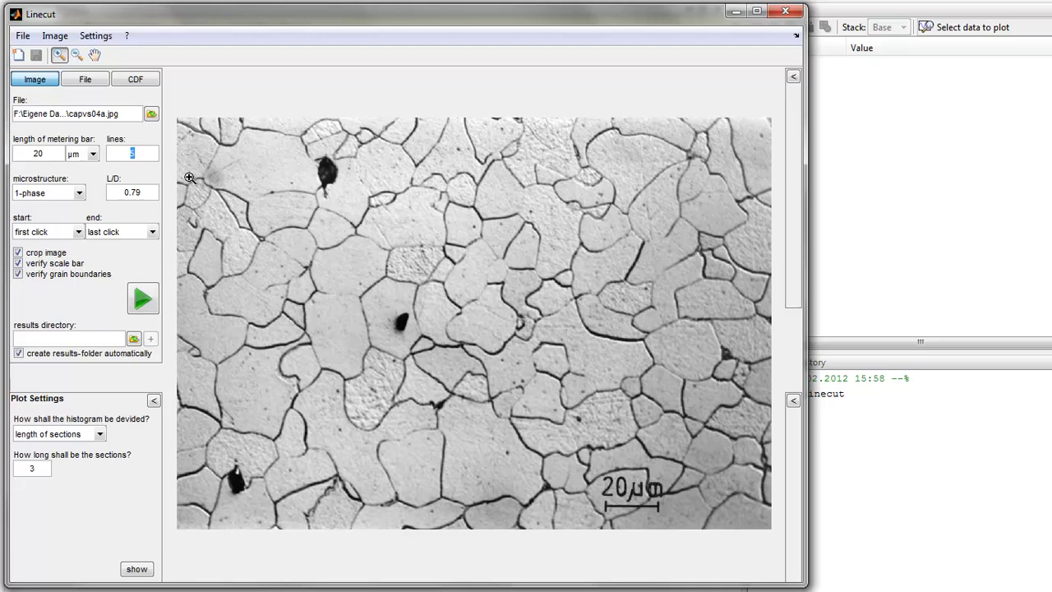
# - Switch the microstructure setting to 2-phase and back to 1-phase
pyautogui.click(64, 194)
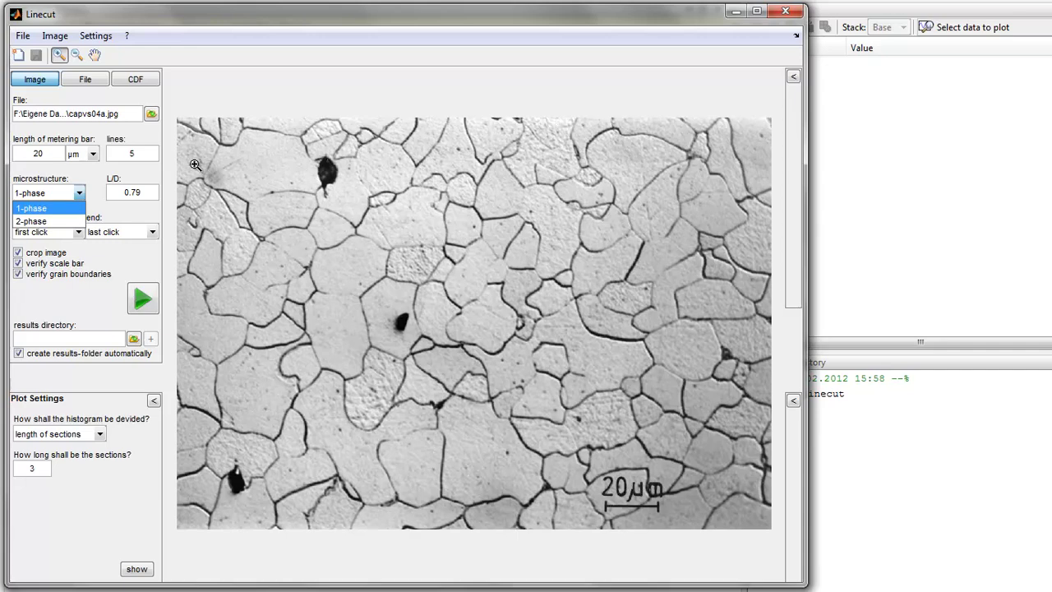
pyautogui.click(45, 219)
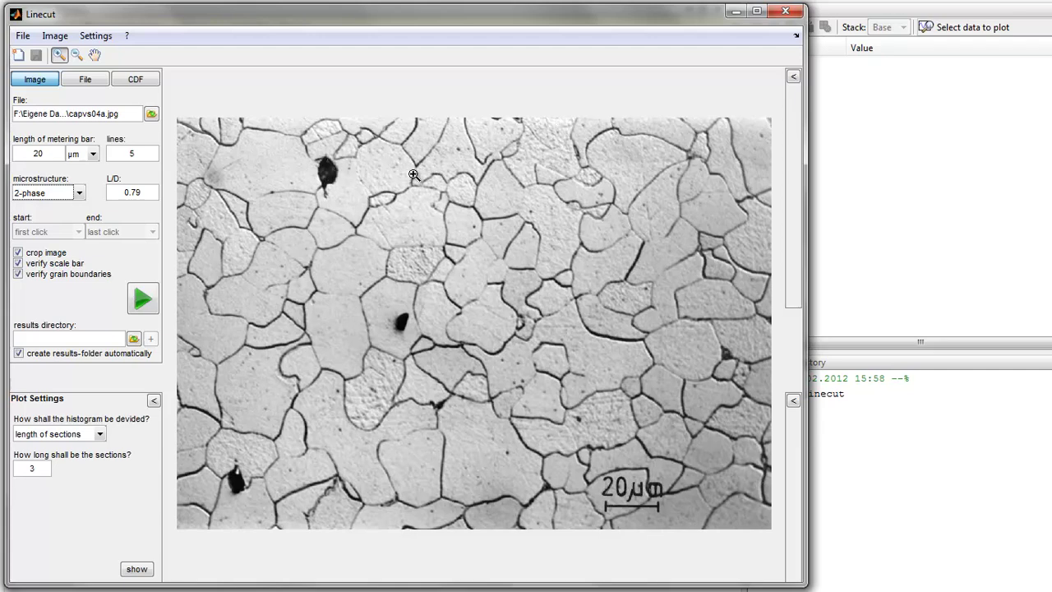
pyautogui.click(79, 194)
pyautogui.click(66, 207)
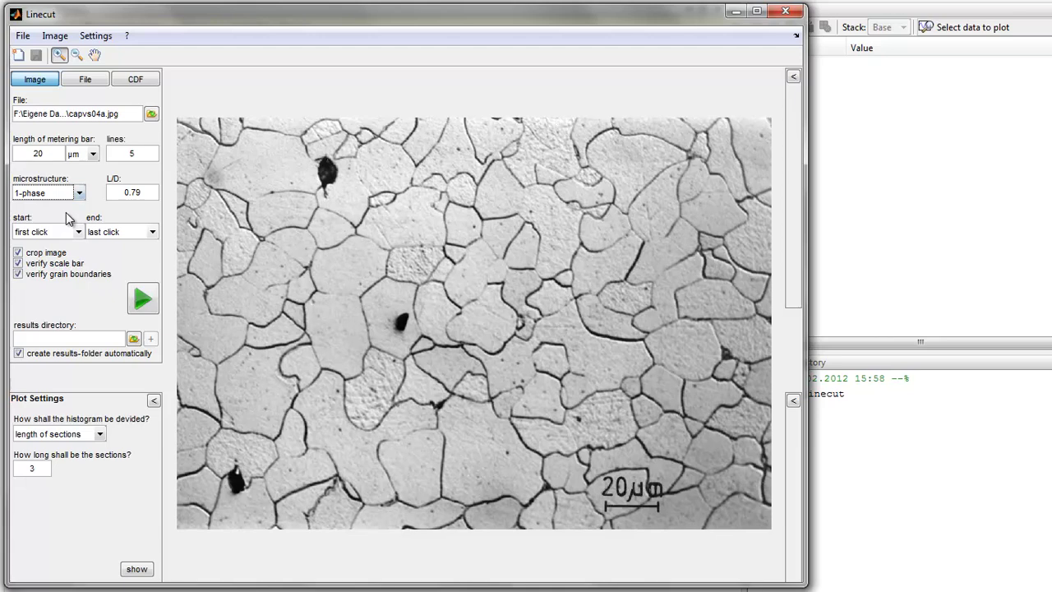
# - Try left border as the line start option and restore it to first click
pyautogui.moveTo(121, 191)
pyautogui.click(66, 234)
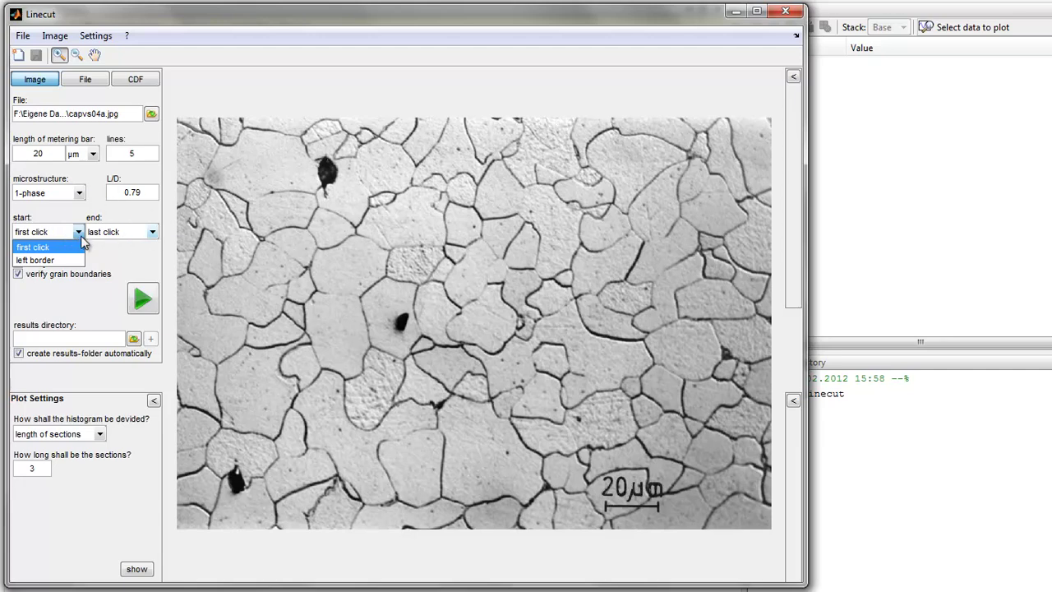
pyautogui.click(69, 234)
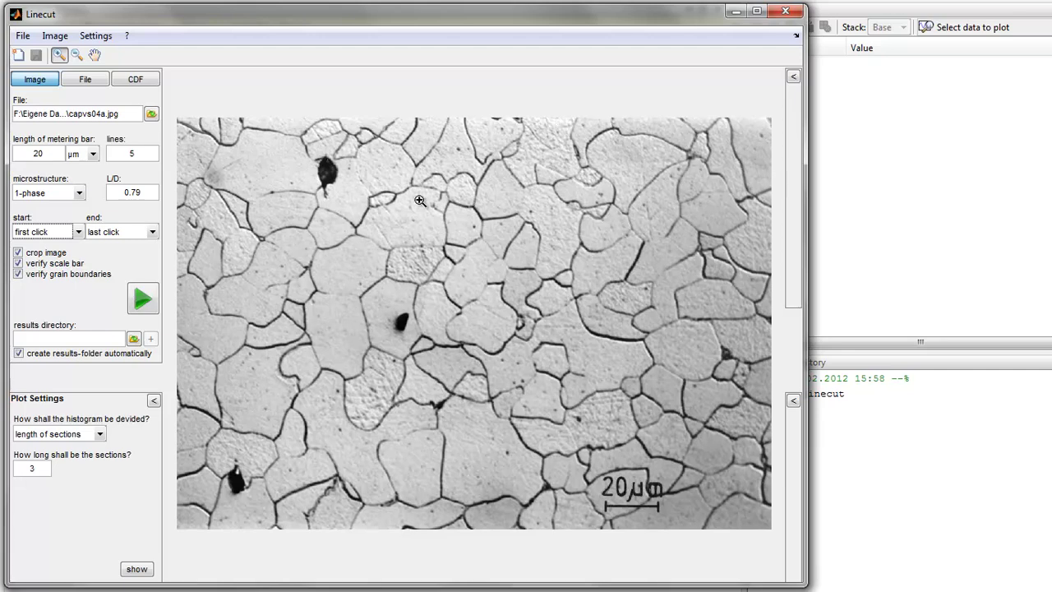
pyautogui.click(74, 235)
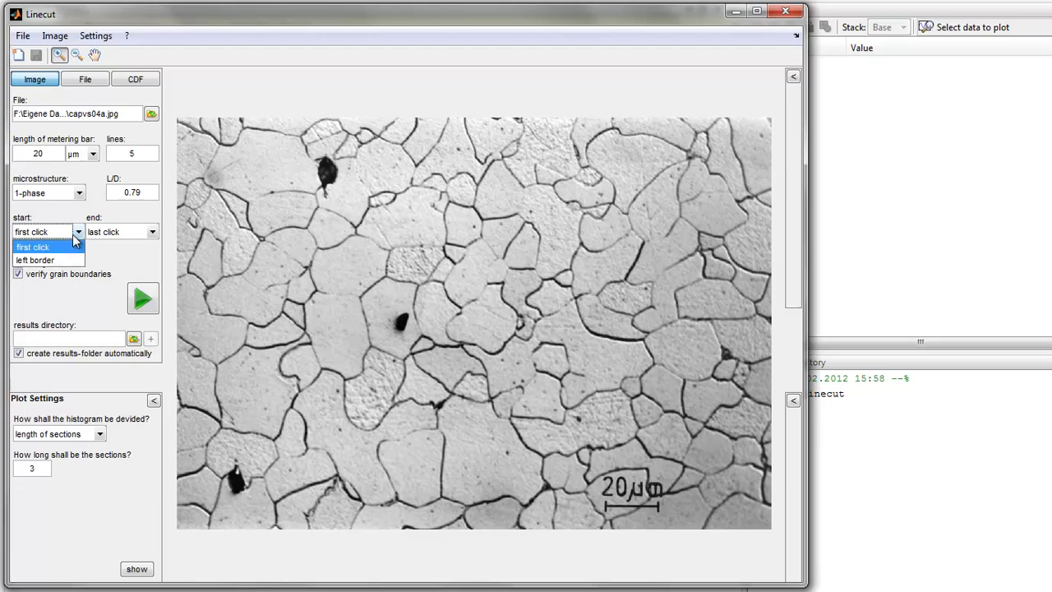
pyautogui.click(74, 234)
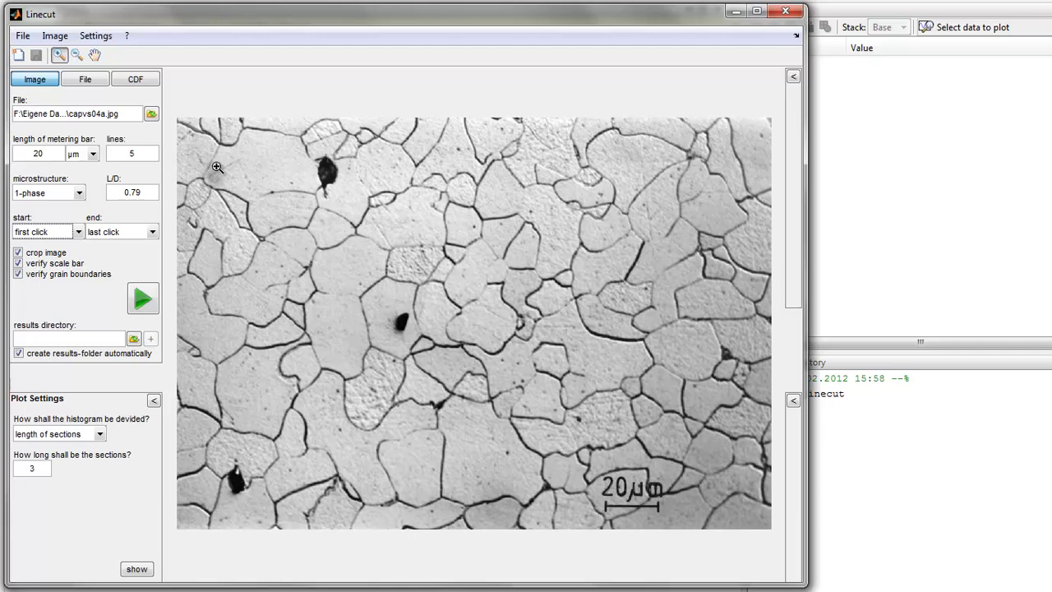
pyautogui.click(80, 231)
pyautogui.click(58, 258)
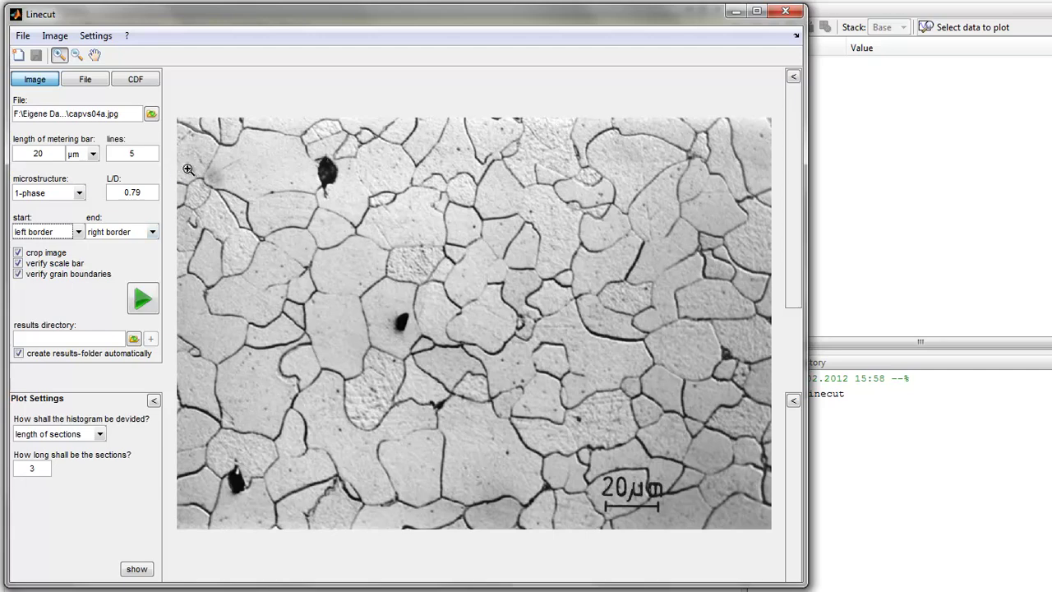
pyautogui.click(79, 231)
pyautogui.click(68, 243)
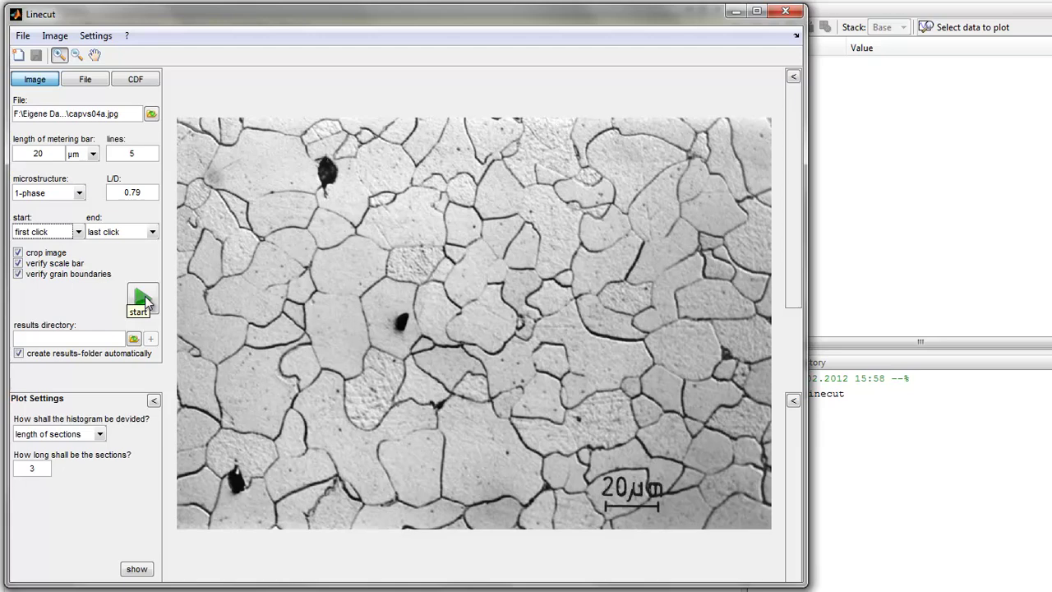
# - Try choosing a results folder manually with automatic folder creation disabled, cancel the choice and re-enable automatic creation
pyautogui.click(18, 352)
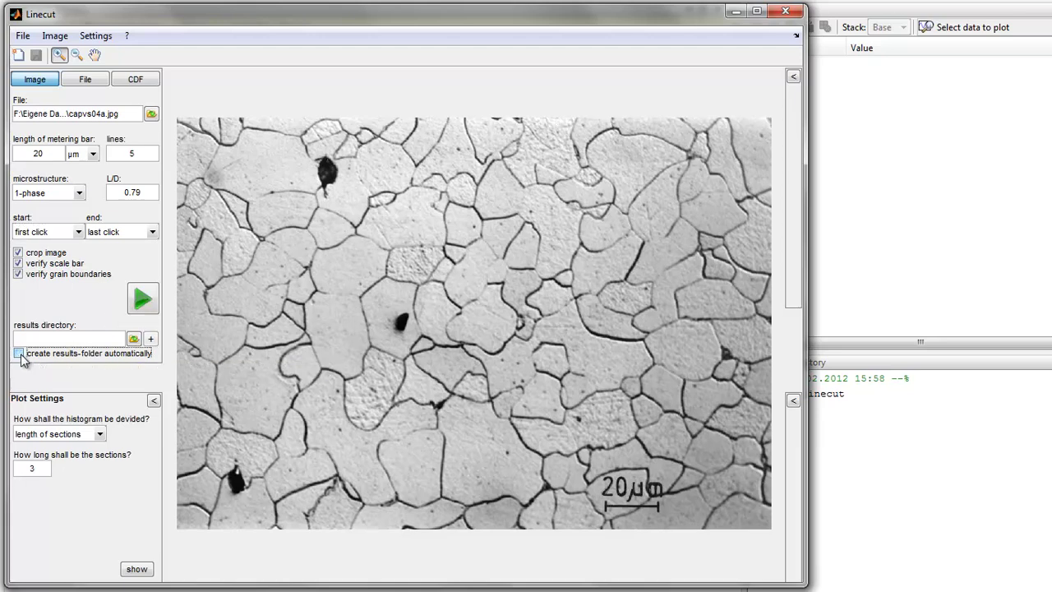
pyautogui.click(133, 339)
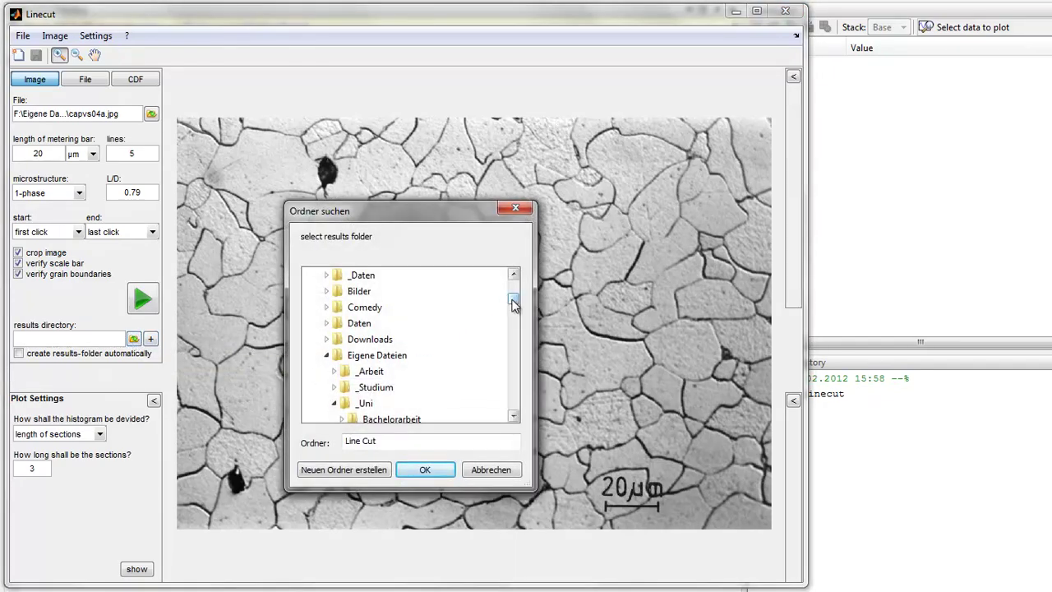
pyautogui.moveTo(514, 298); pyautogui.dragTo(515, 282)
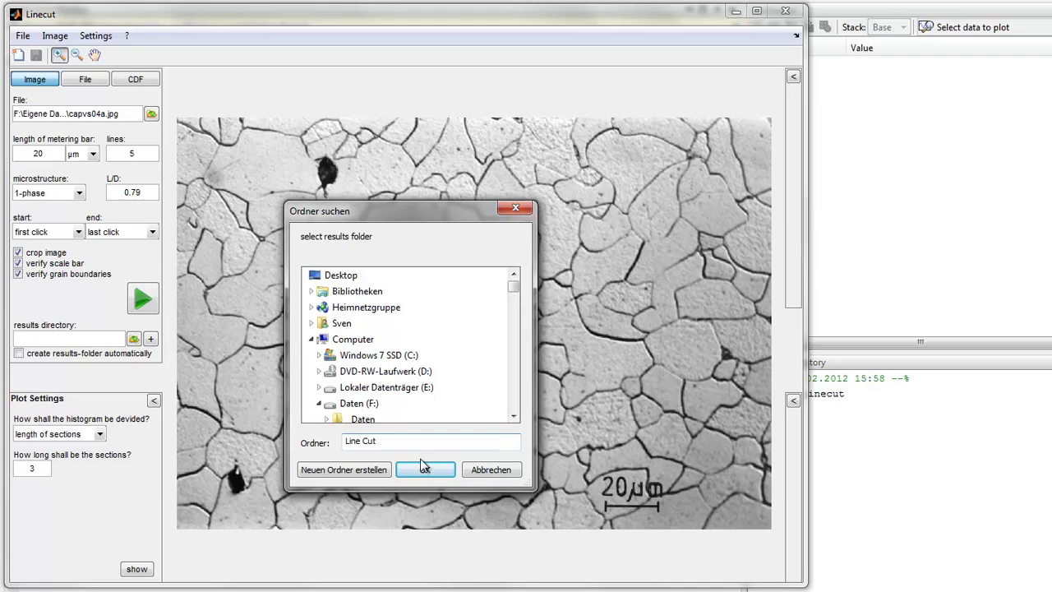
pyautogui.click(490, 470)
pyautogui.click(19, 354)
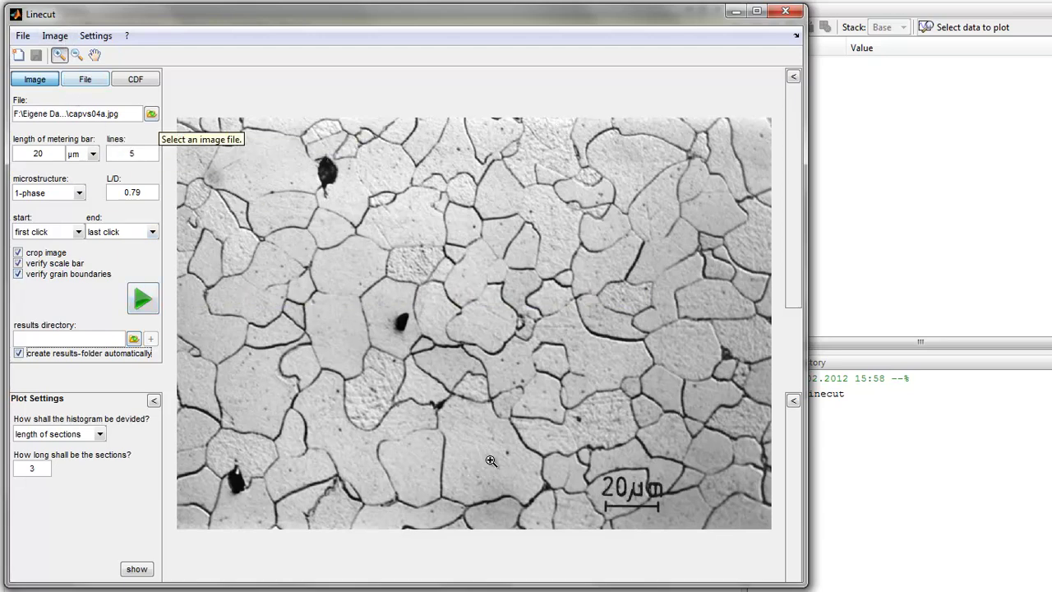
# - Start the line-cut analysis with the view enlarged on the 20 µm scale bar
pyautogui.moveTo(504, 395); pyautogui.dragTo(690, 526)
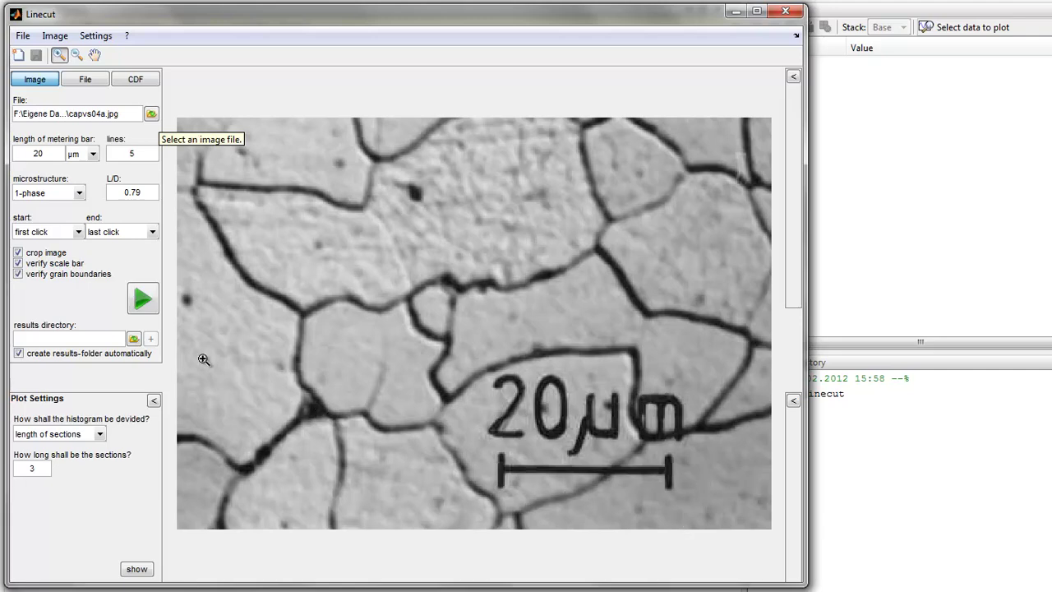
pyautogui.click(142, 301)
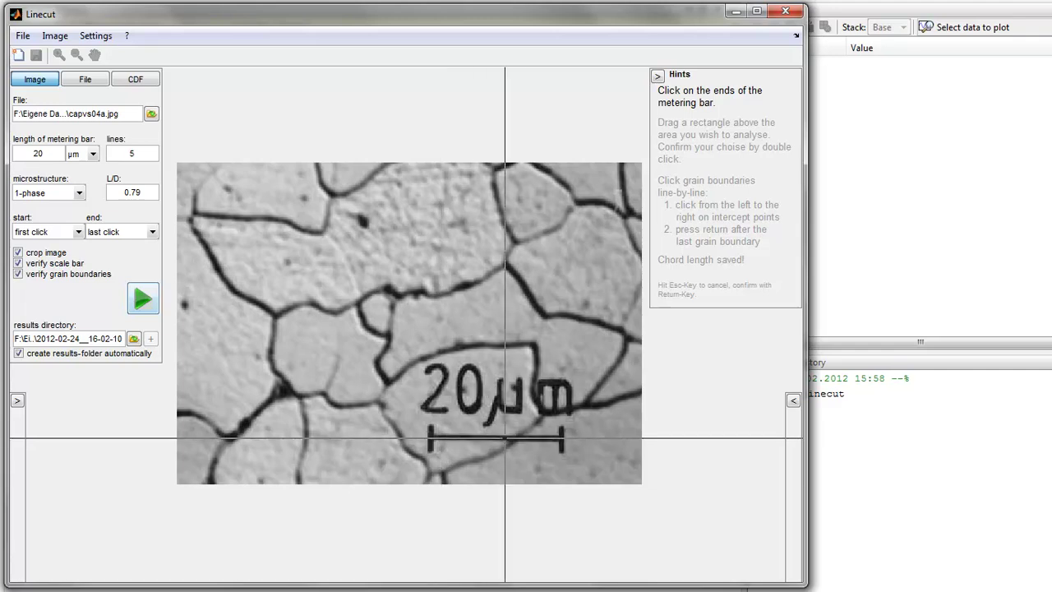
# - Try marking the metering bar with a straight line and with a slanted line, rejecting both
pyautogui.click(562, 437)
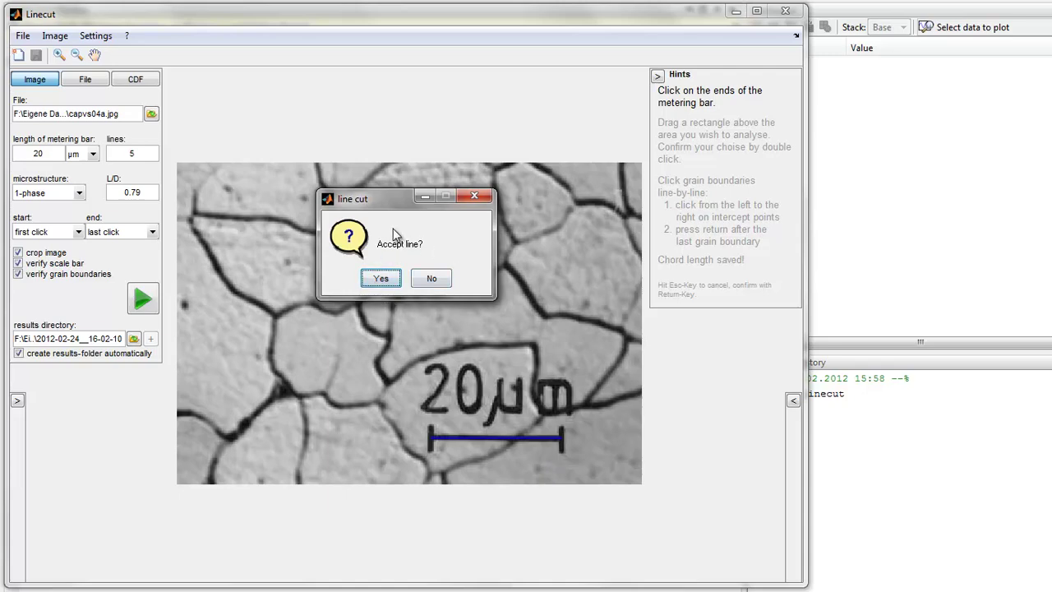
pyautogui.click(434, 280)
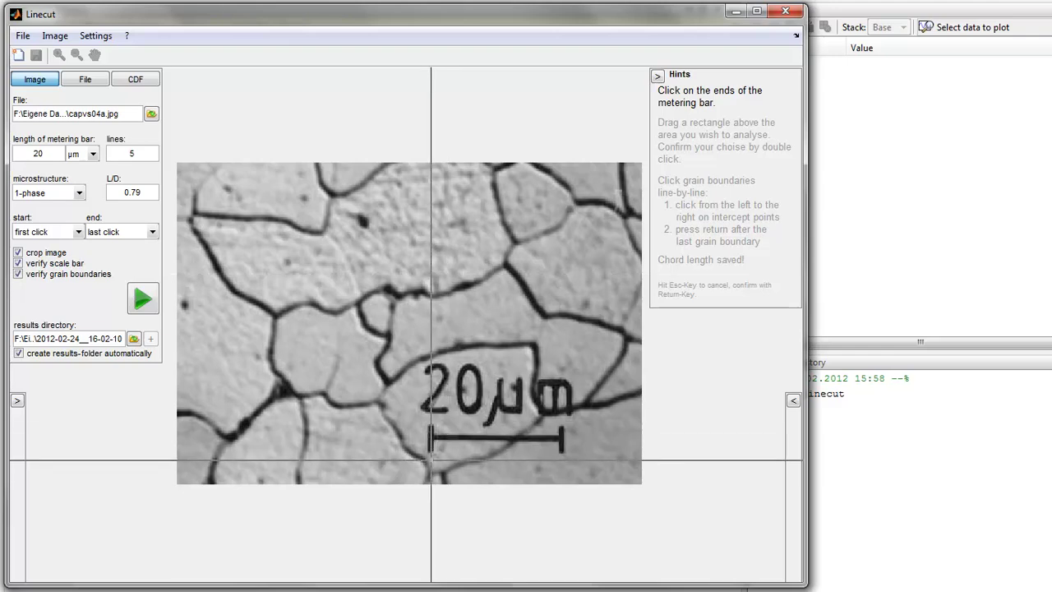
pyautogui.click(562, 384)
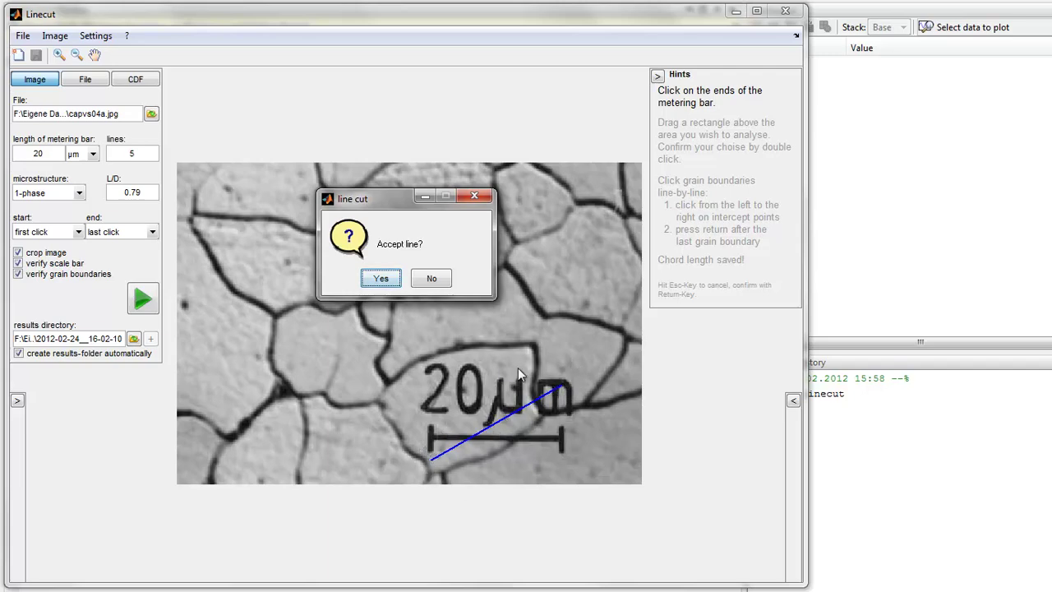
pyautogui.click(444, 281)
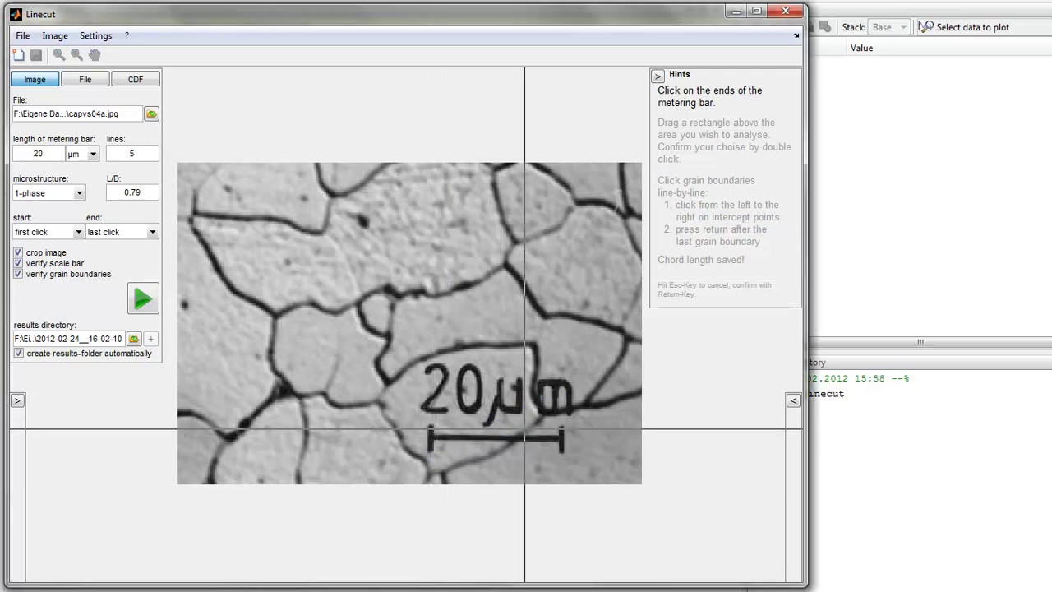
# - Mark both ends of the 20 µm metering bar with a line along it and accept the line
pyautogui.click(562, 438)
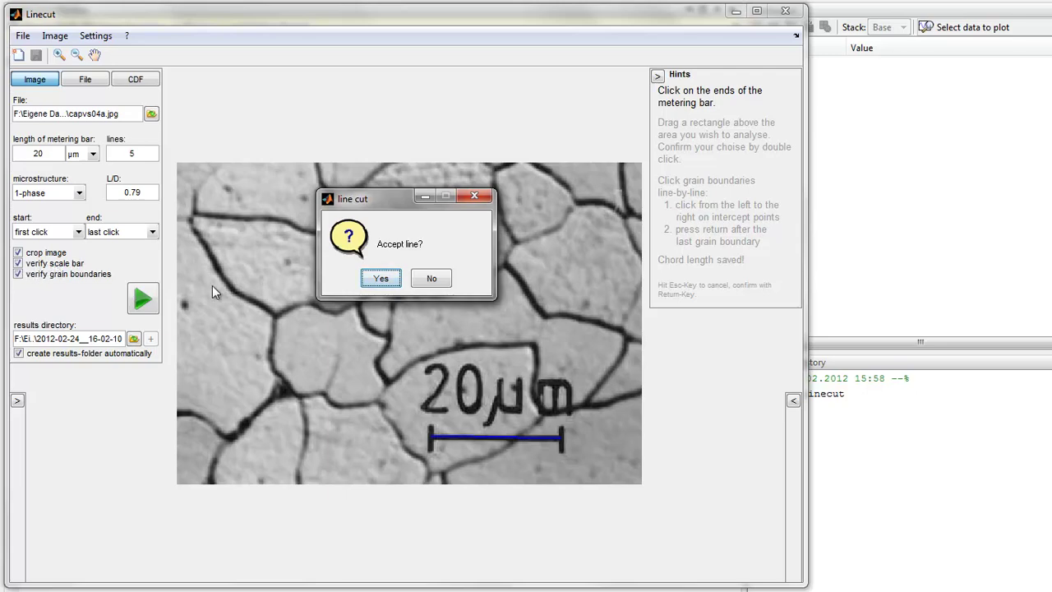
pyautogui.click(385, 279)
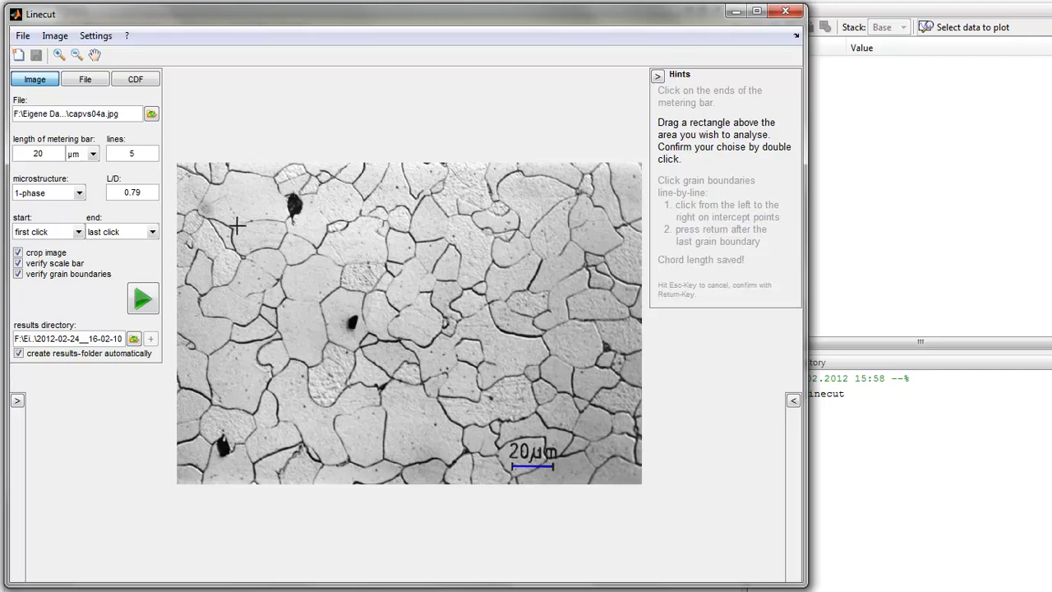
# - Crop the micrograph to a rectangle spanning nearly its full width from the upper edge down to just above the scale bar line
pyautogui.moveTo(182, 168); pyautogui.dragTo(635, 432)
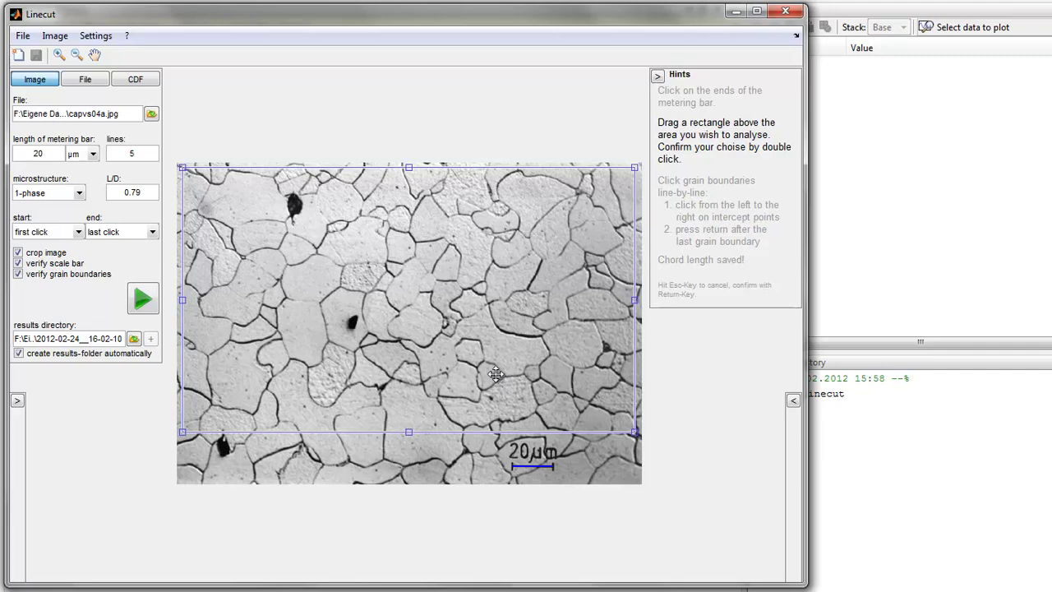
pyautogui.moveTo(309, 248); pyautogui.dragTo(305, 244)
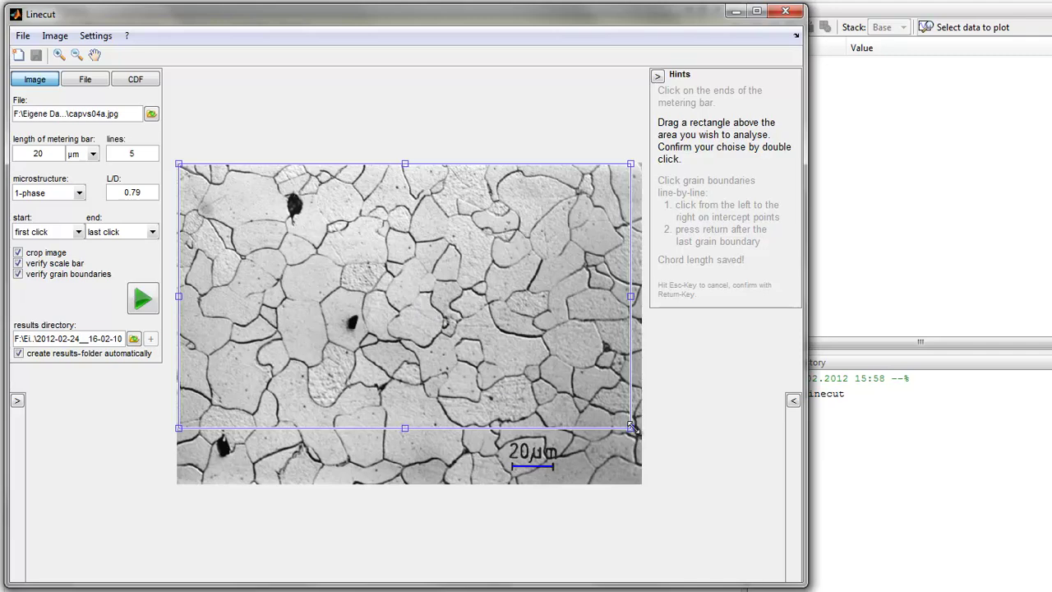
pyautogui.moveTo(630, 426); pyautogui.dragTo(641, 442)
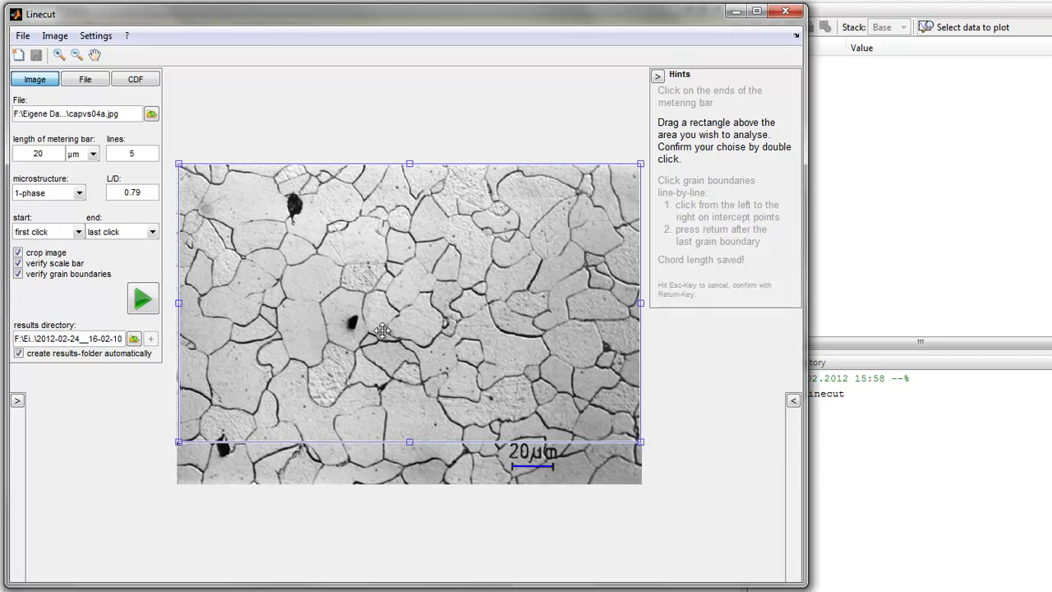
pyautogui.doubleClick(378, 303)
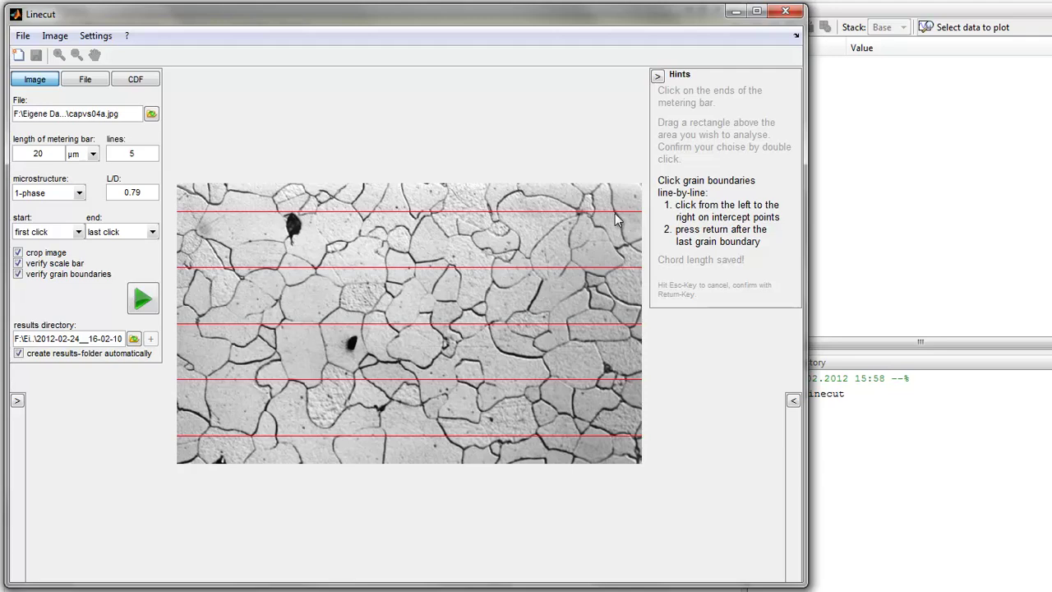
# - Finish marking the grain boundary intercepts on the two uppermost test lines and accept each line
pyautogui.press('Return')
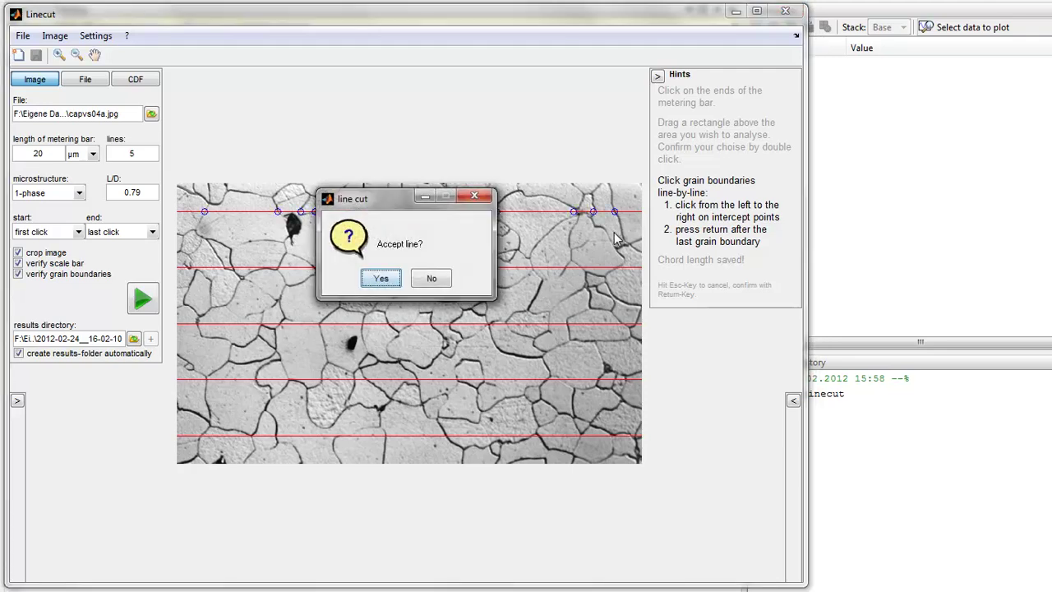
pyautogui.moveTo(390, 201); pyautogui.dragTo(303, 286)
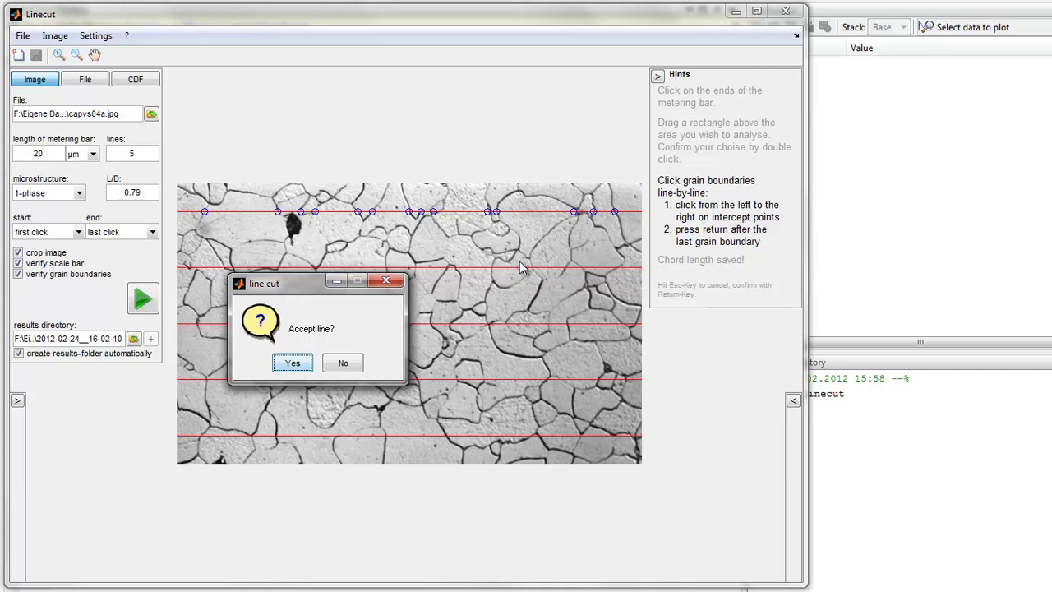
pyautogui.click(295, 363)
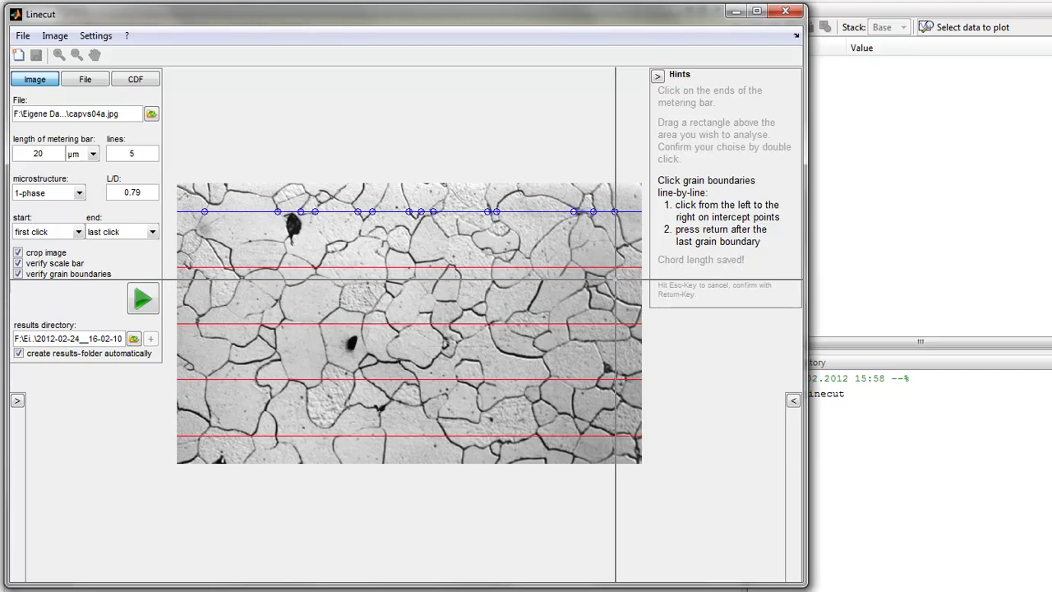
pyautogui.press('Return')
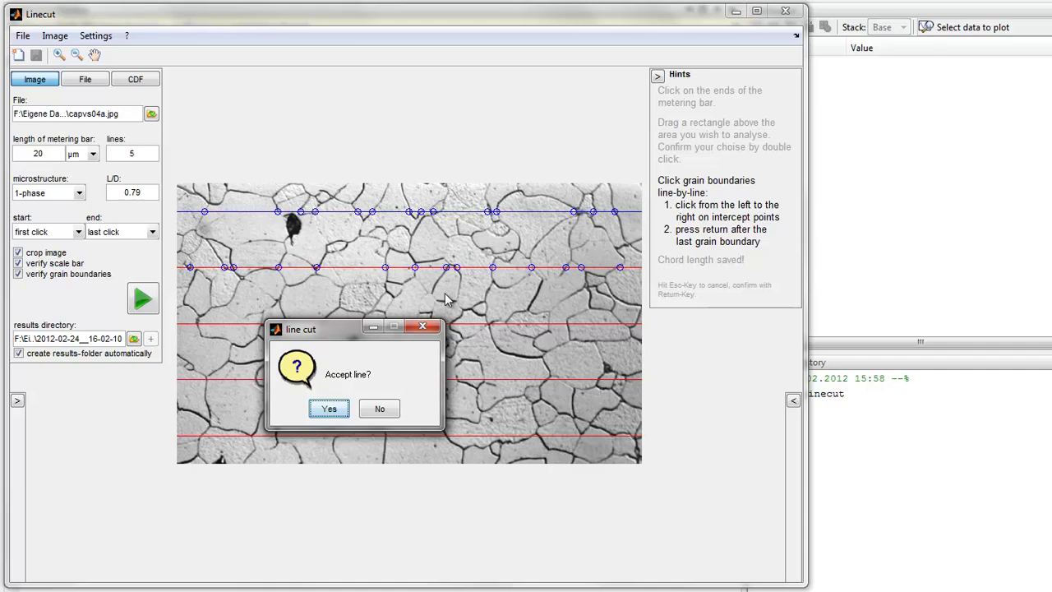
pyautogui.click(333, 408)
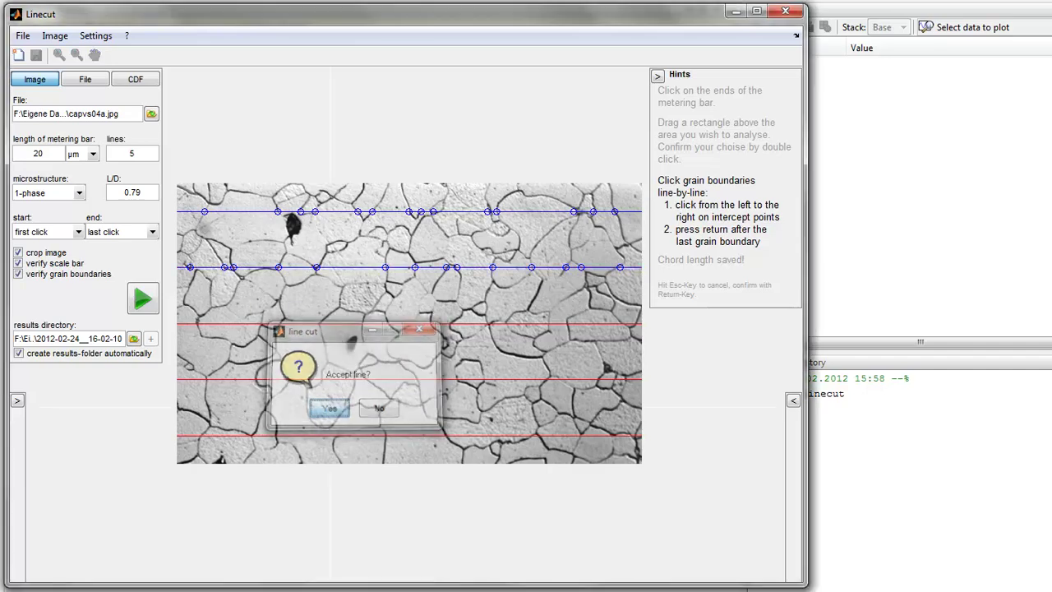
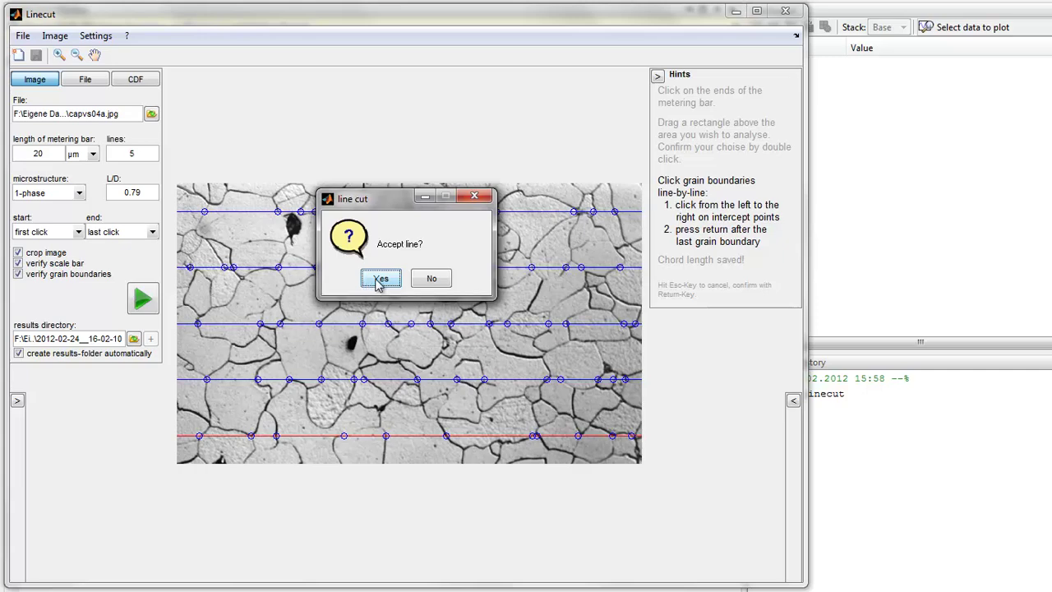
# - Accept the lowest marked test line and set the resulting histogram's upper frequency limit to 10
pyautogui.click(379, 280)
pyautogui.click(381, 285)
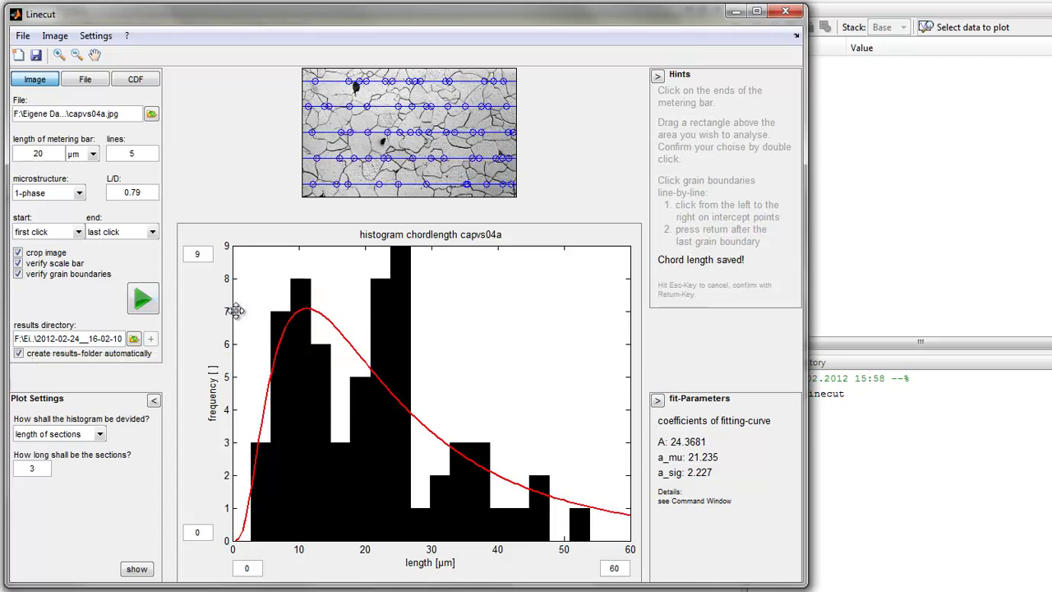
pyautogui.click(210, 254)
pyautogui.write('10')
pyautogui.press('Return')
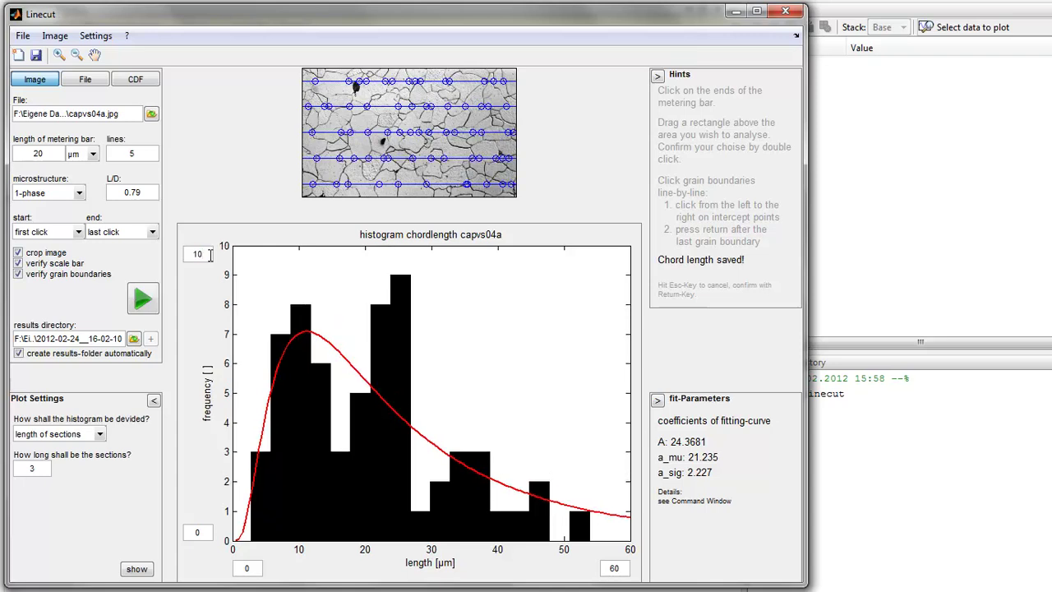
# - Hide the histogram's fit curve and collapse the hints to give the plot more width
pyautogui.rightClick(332, 290)
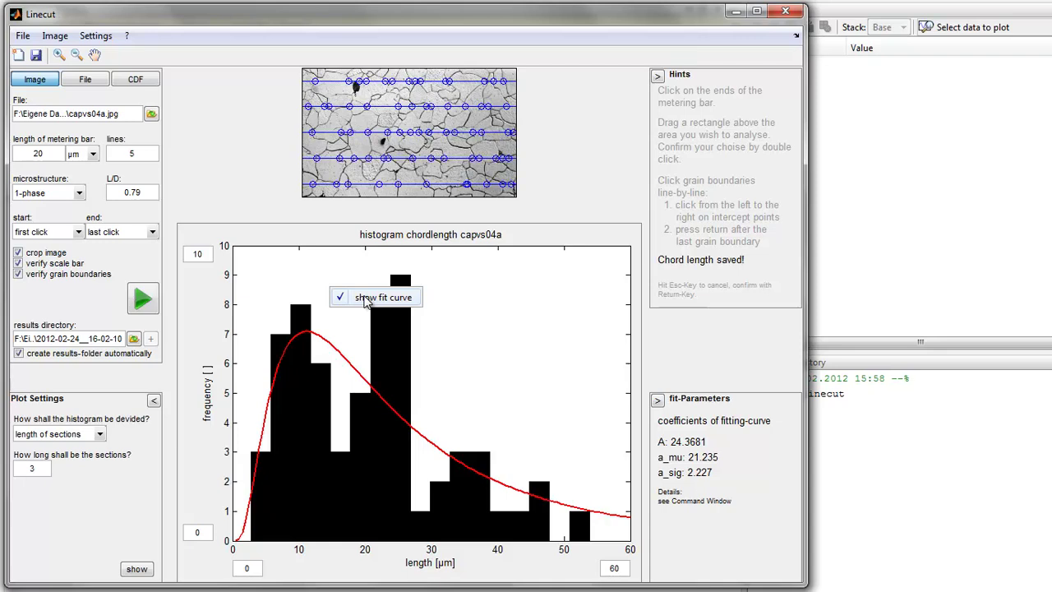
pyautogui.click(367, 297)
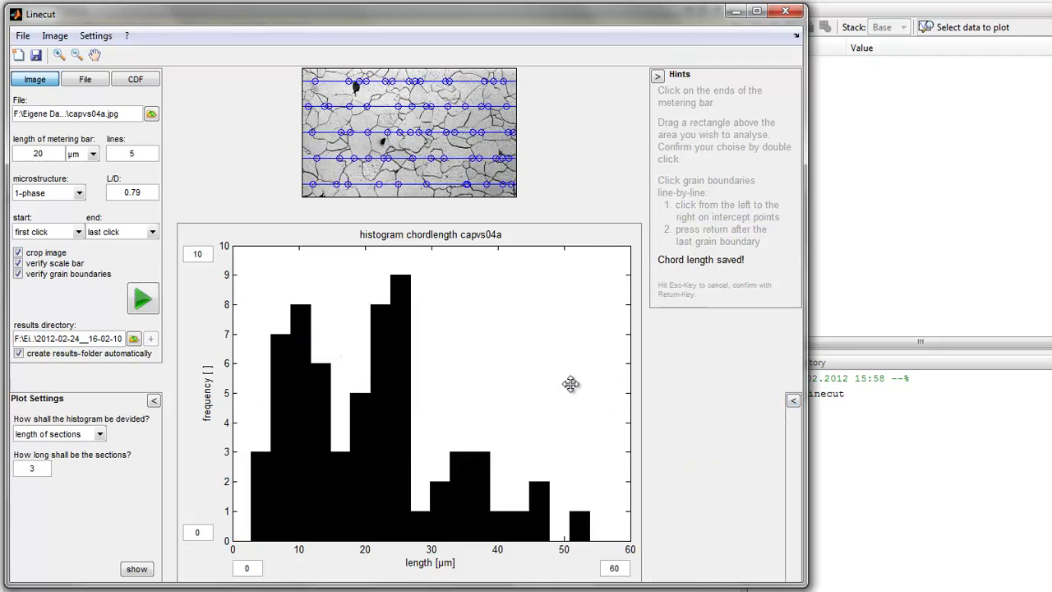
pyautogui.click(661, 76)
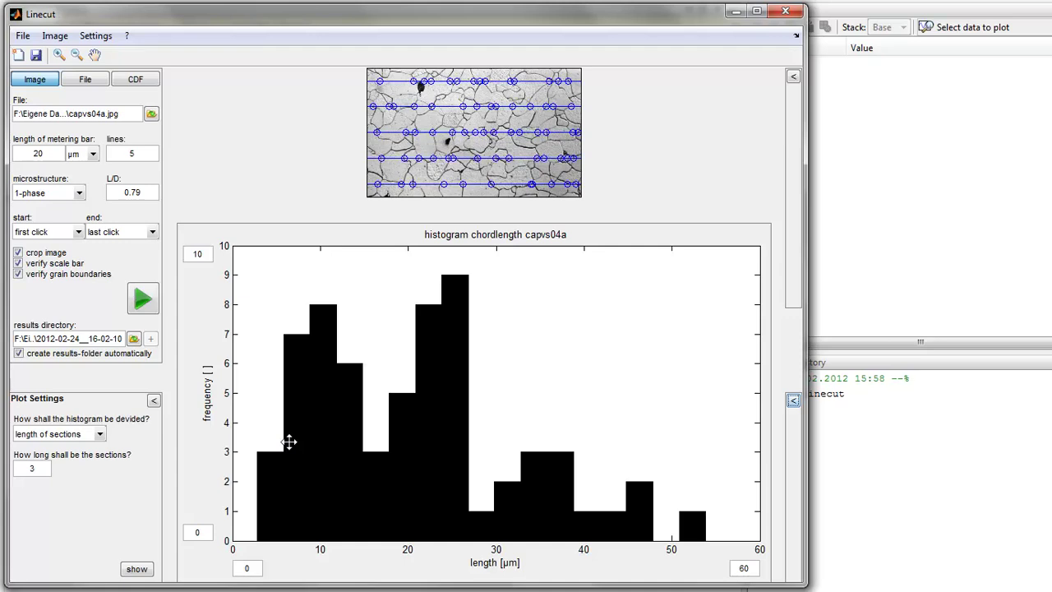
pyautogui.moveTo(804, 581)
pyautogui.mouseDown()
pyautogui.moveTo(776, 565)
pyautogui.moveTo(811, 585)
pyautogui.mouseUp()
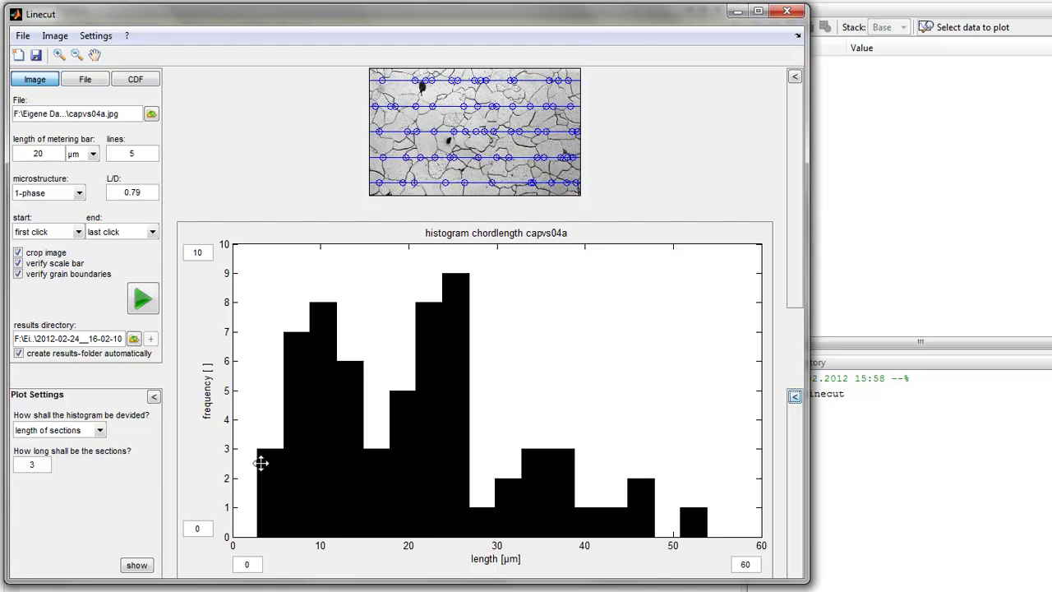
# - Divide the histogram by amount instead of section length, using 20 sections
pyautogui.click(62, 430)
pyautogui.click(48, 458)
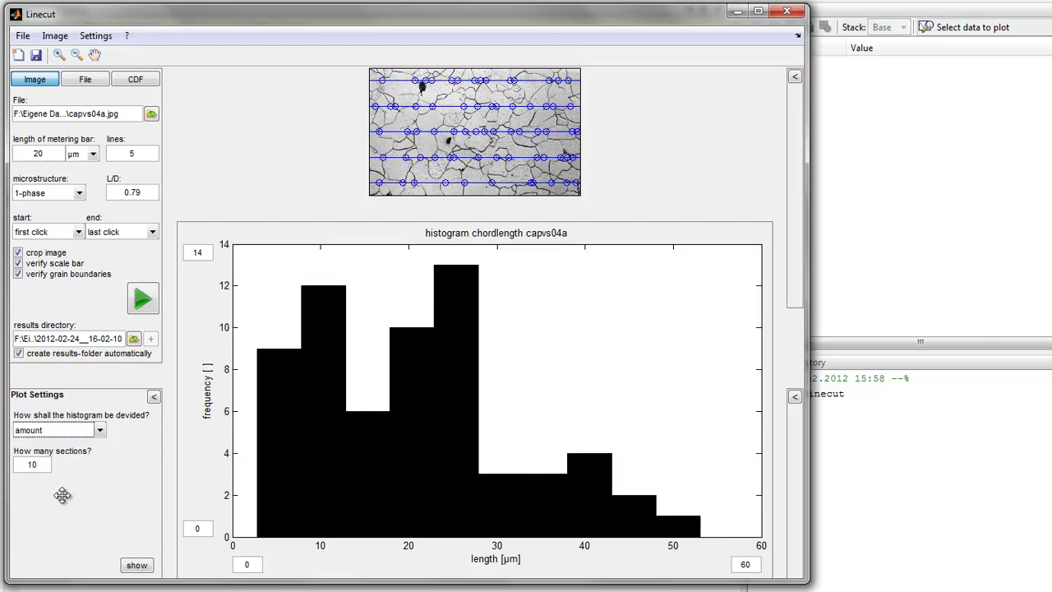
pyautogui.moveTo(45, 465); pyautogui.dragTo(21, 464)
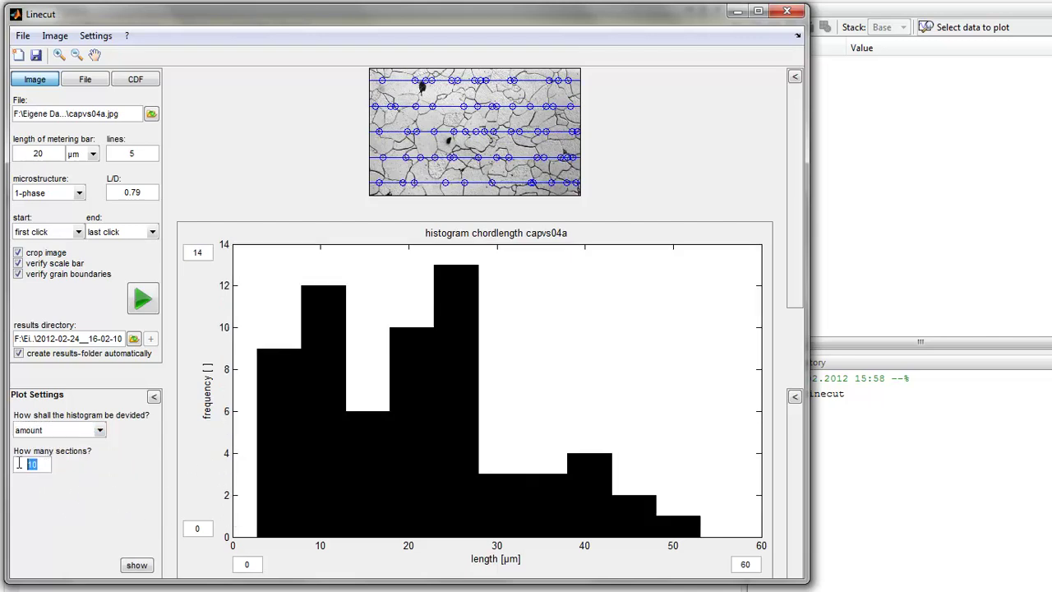
pyautogui.write('20')
pyautogui.press('Return')
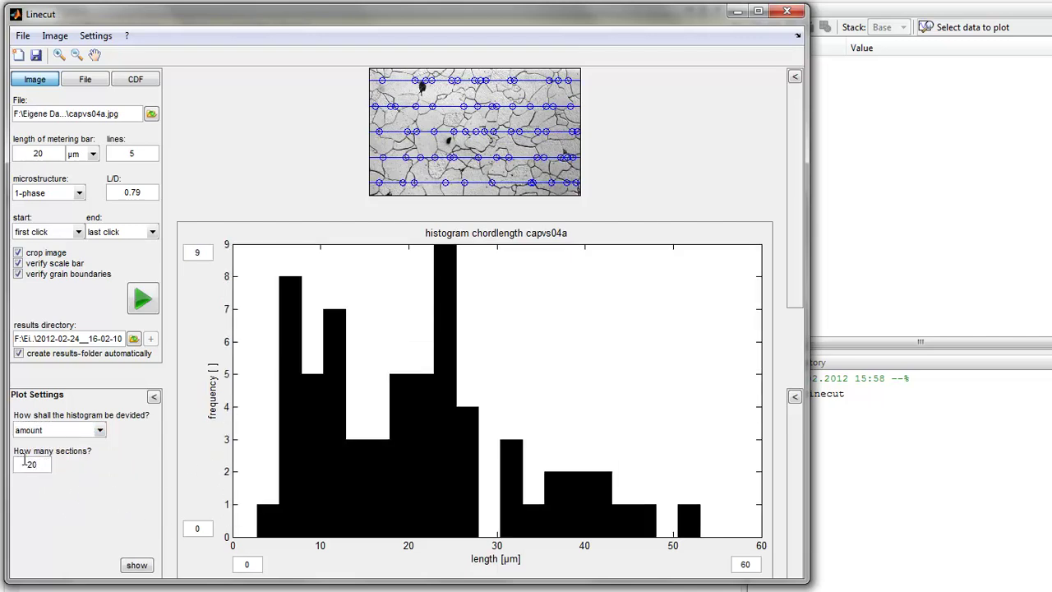
# - Show the fit curve on the histogram again and set the upper frequency limit to 10
pyautogui.rightClick(390, 322)
pyautogui.click(419, 327)
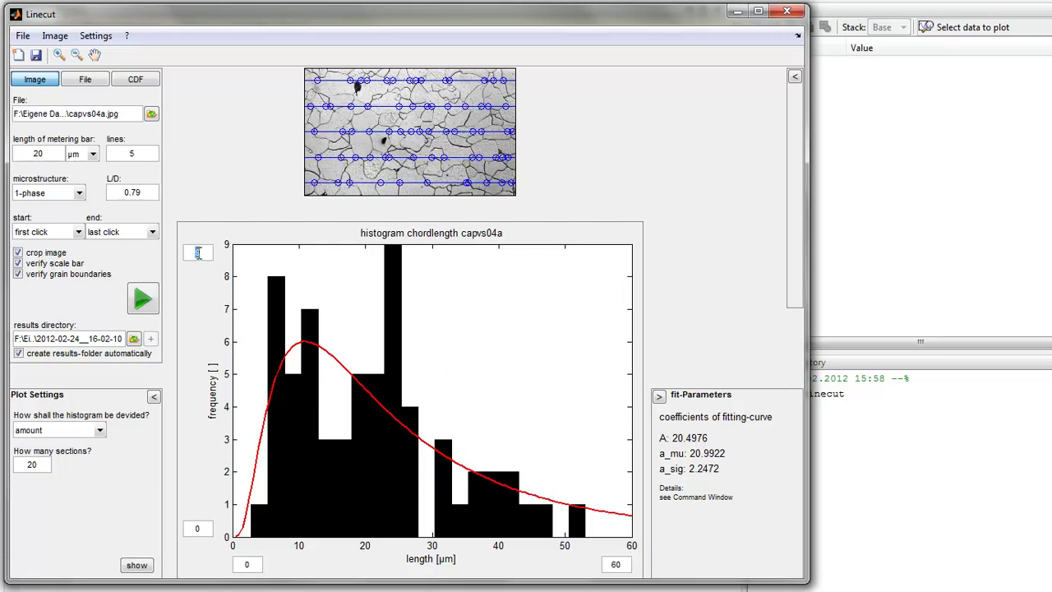
pyautogui.press('Return')
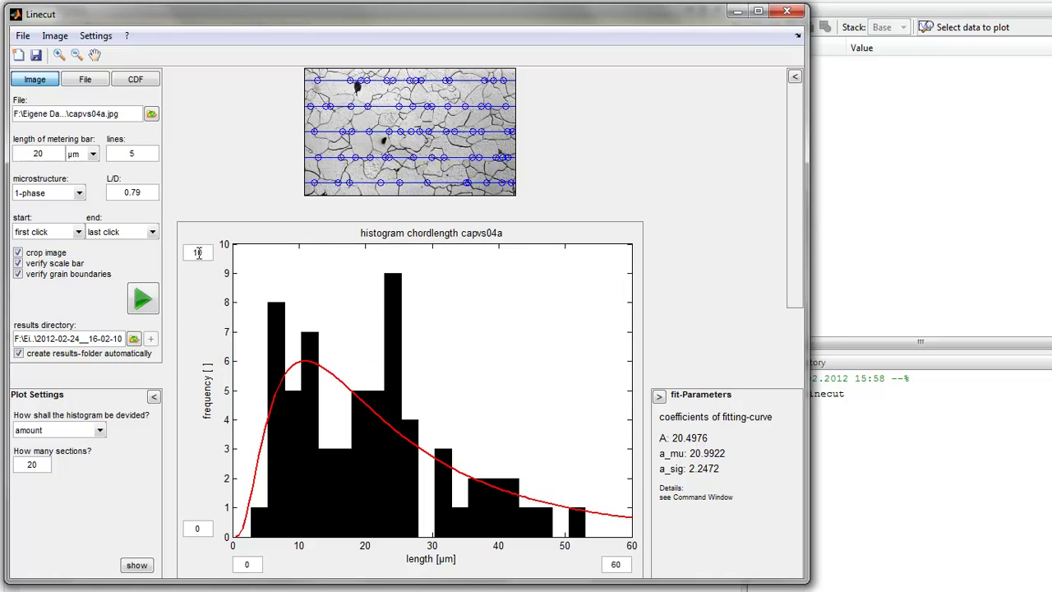
# - View the histogram in a separate figure window, check its save dialog without saving, and close the figure
pyautogui.click(136, 566)
pyautogui.moveTo(253, 9); pyautogui.dragTo(206, 176)
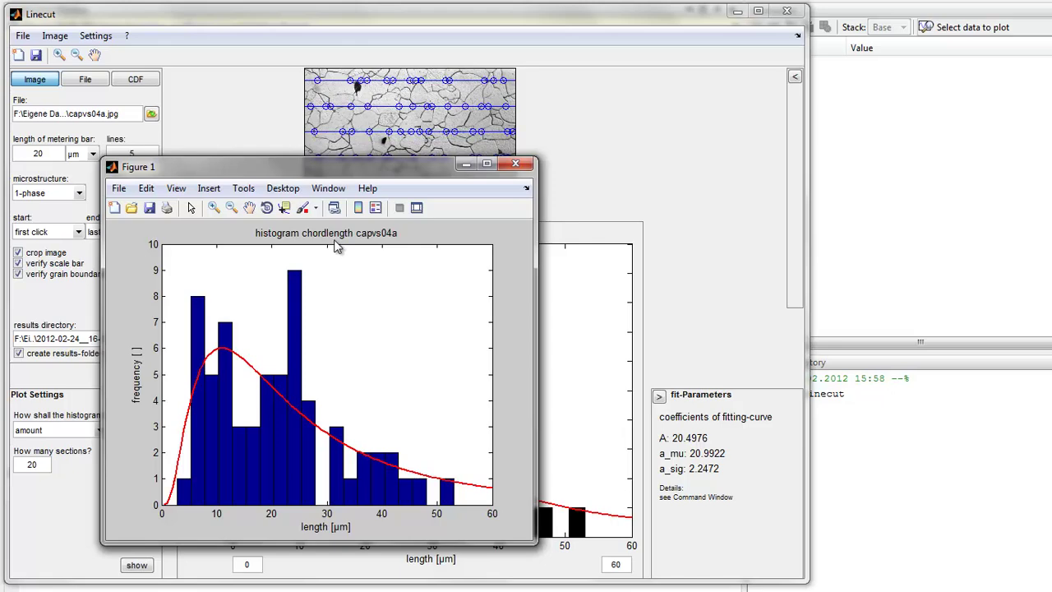
pyautogui.click(150, 211)
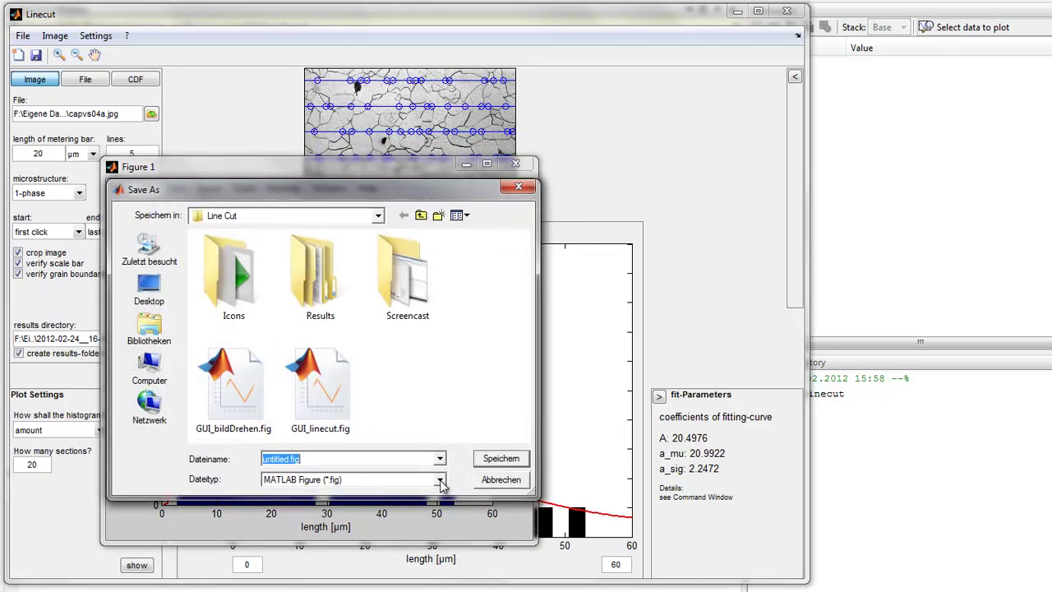
pyautogui.click(488, 482)
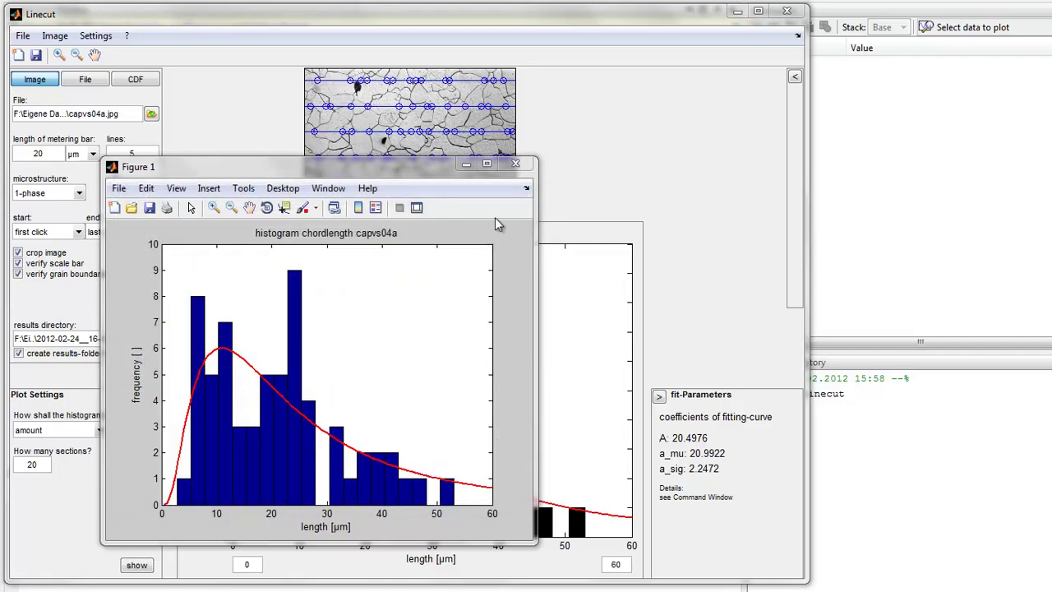
pyautogui.click(516, 163)
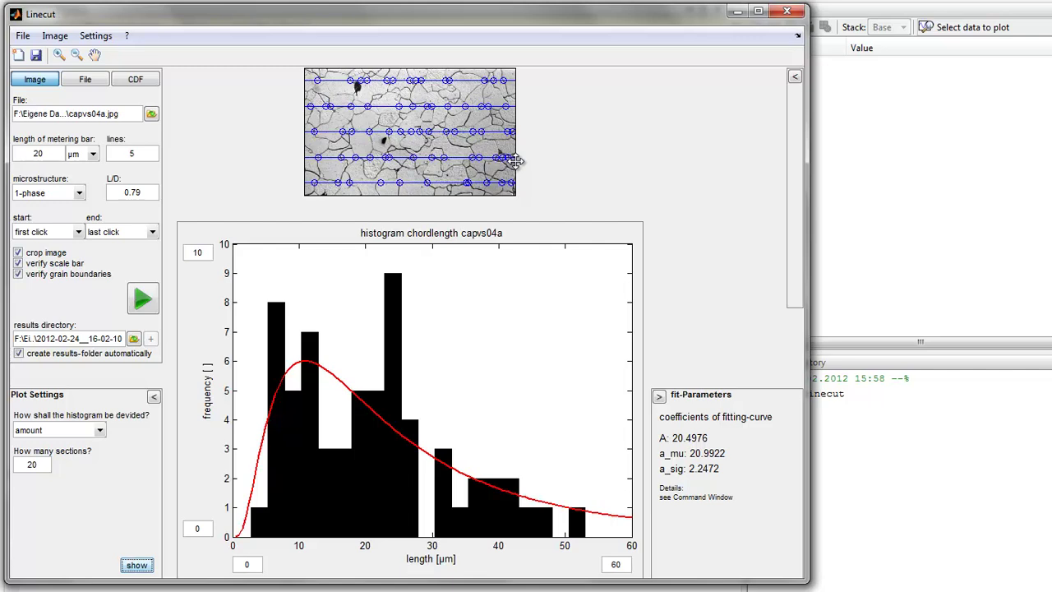